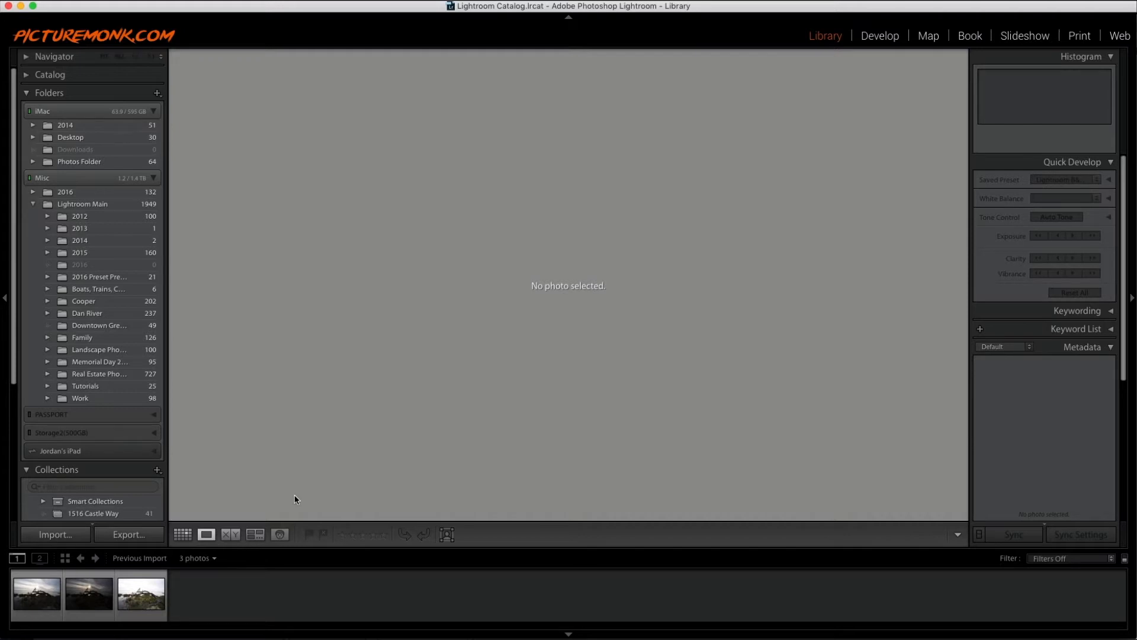
- Preview each of the three bracketed exposures in the filmstrip one after another
left_click(29, 601)
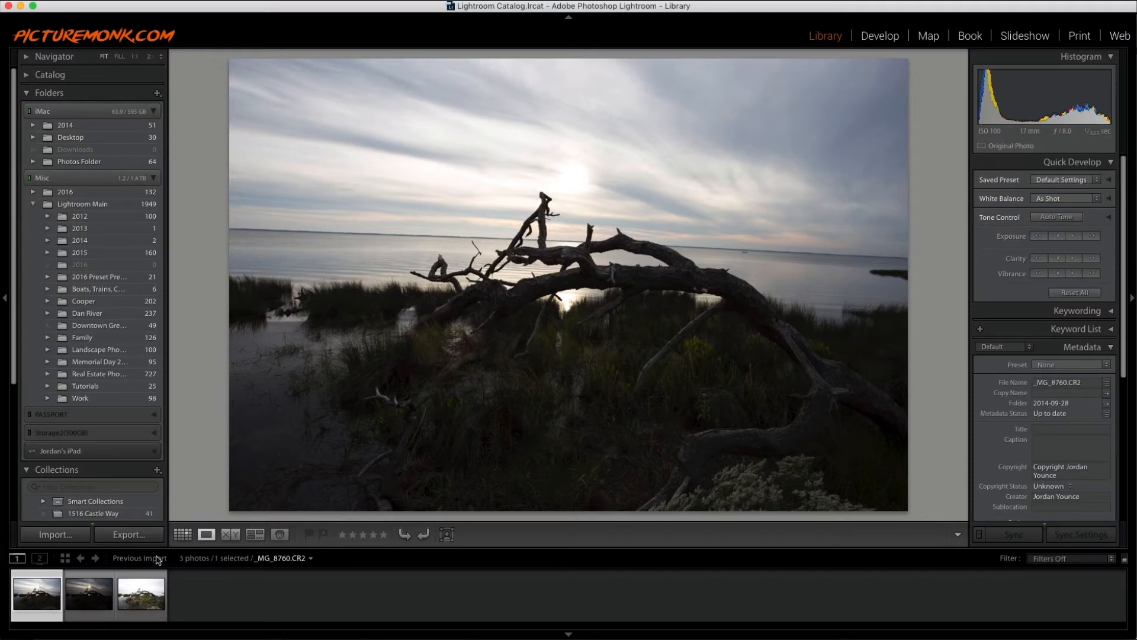
left_click(84, 607)
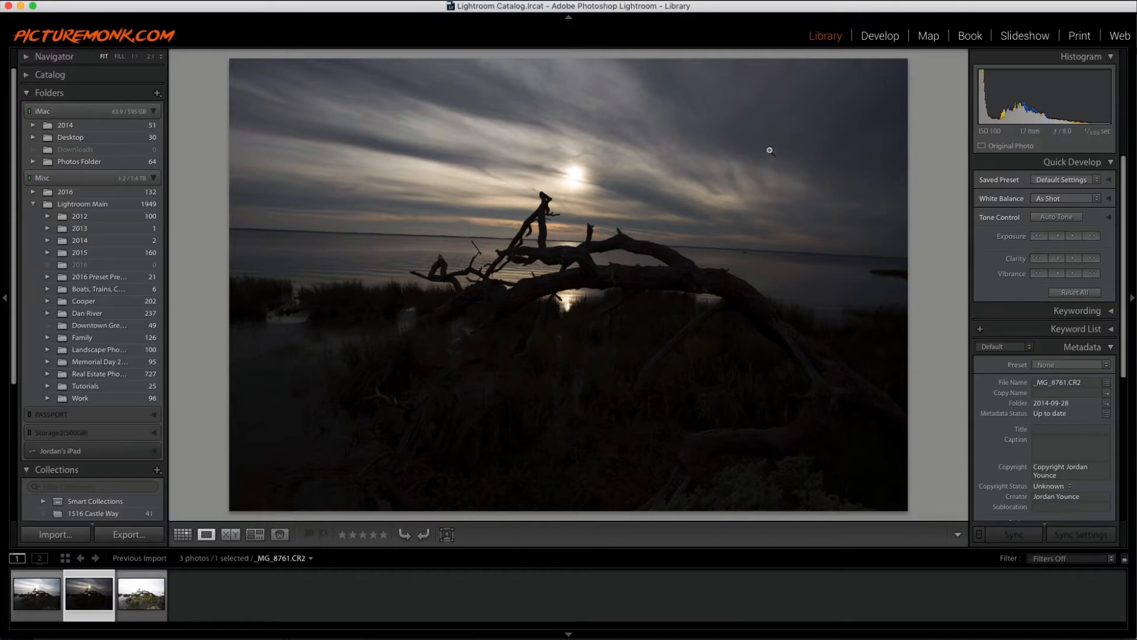
key("Right")
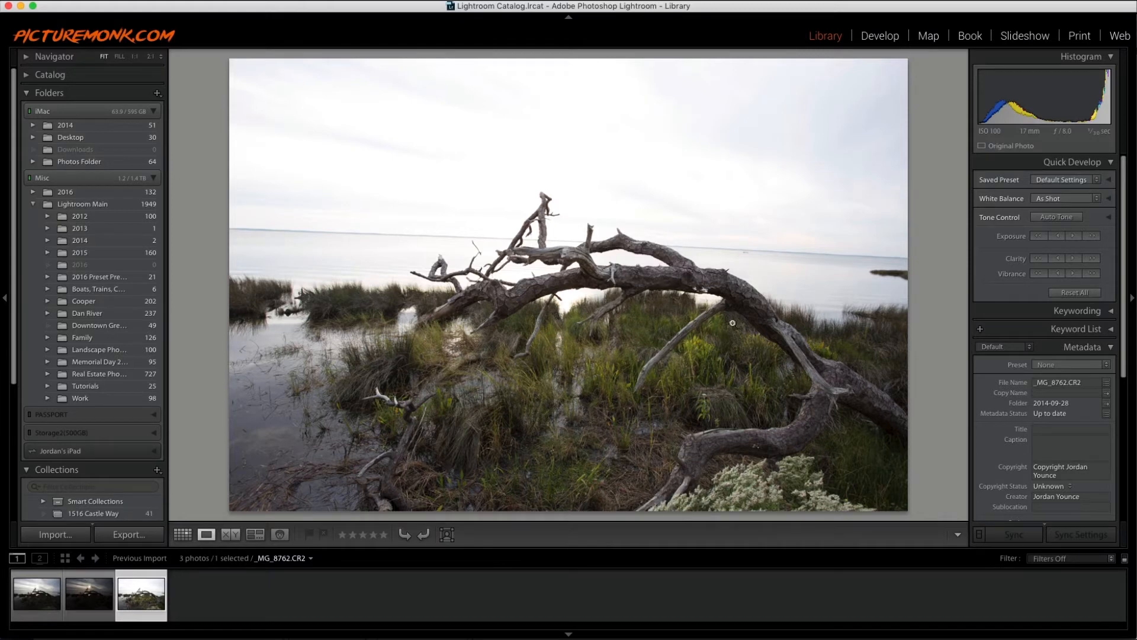
- Select all three bracketed photos and open the HDR photo merge preview
left_click(187, 600)
left_click(147, 604)
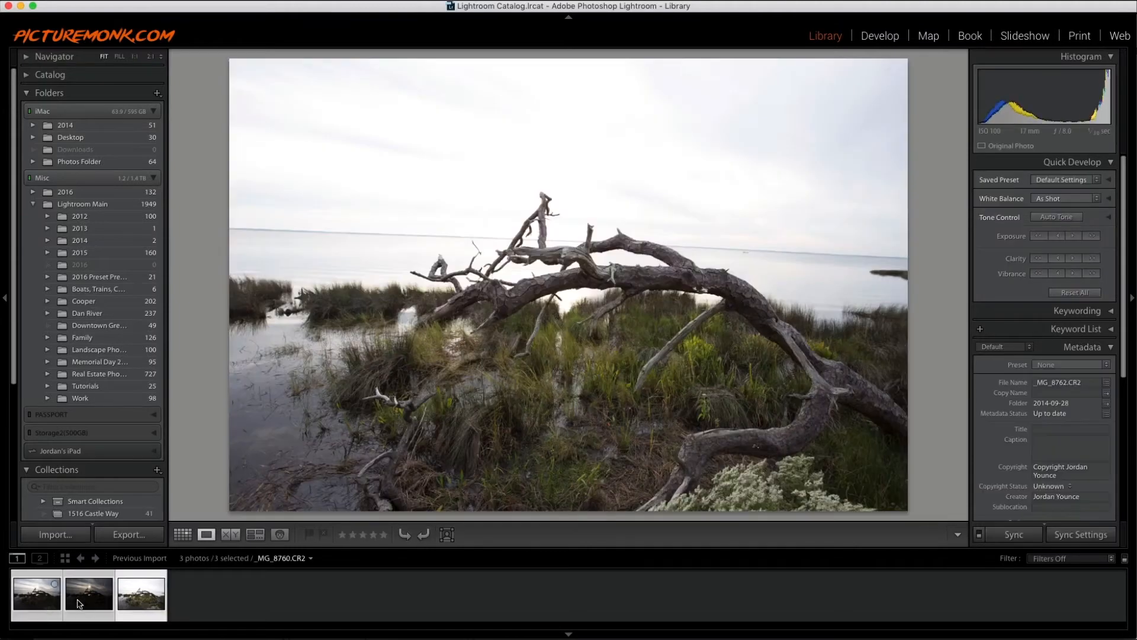
right_click(127, 600)
mouse_move(194, 437)
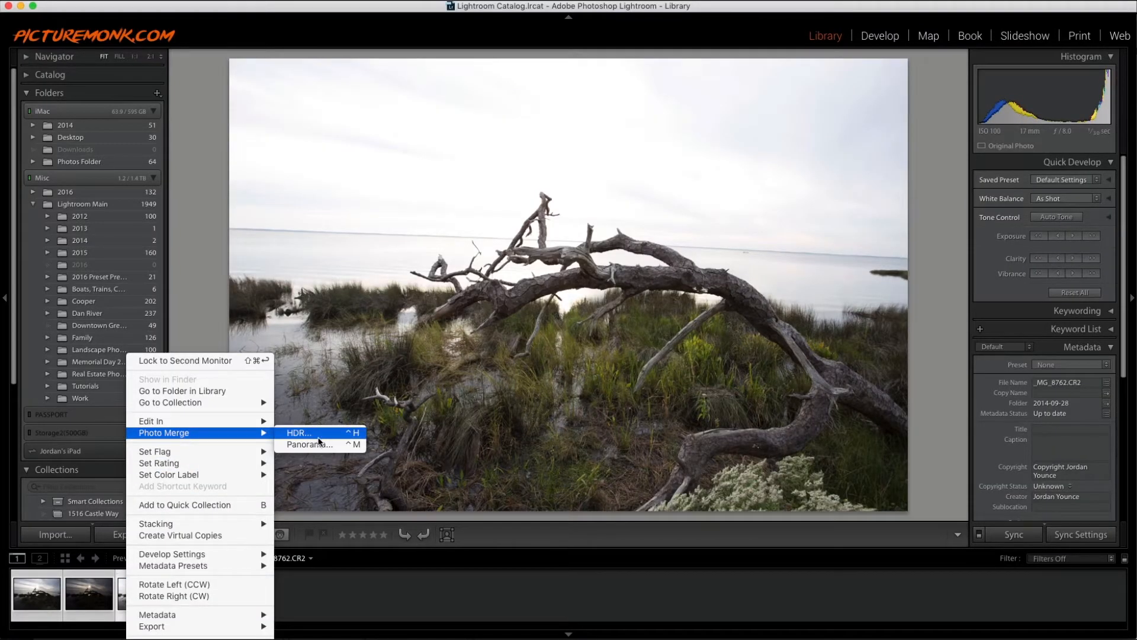
left_click(319, 438)
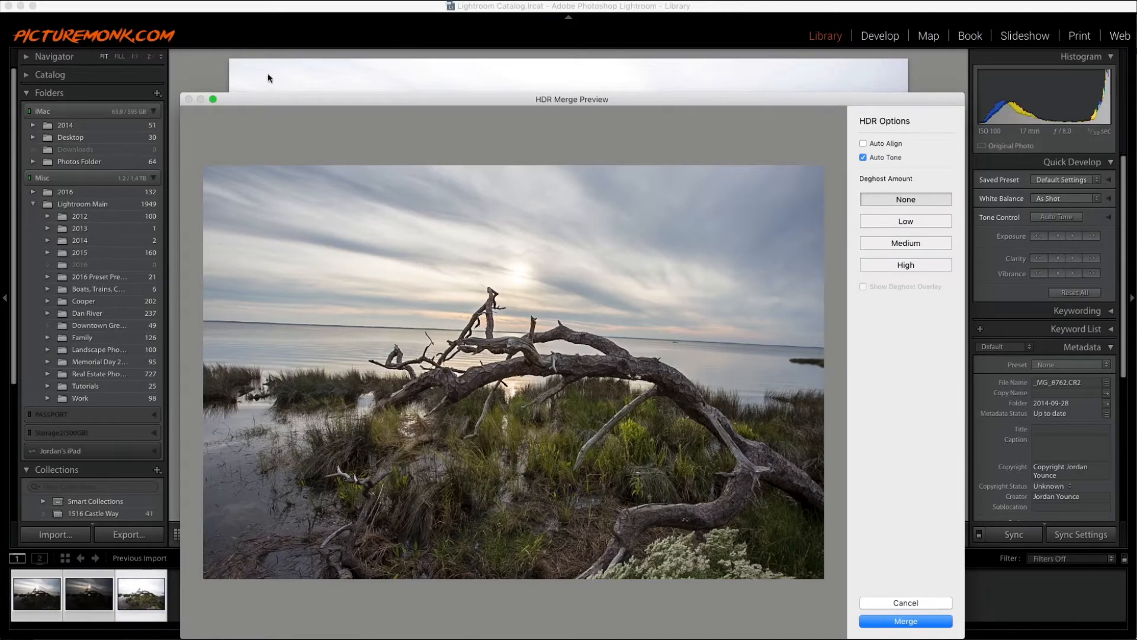
left_click_drag(300, 94, 301, 70)
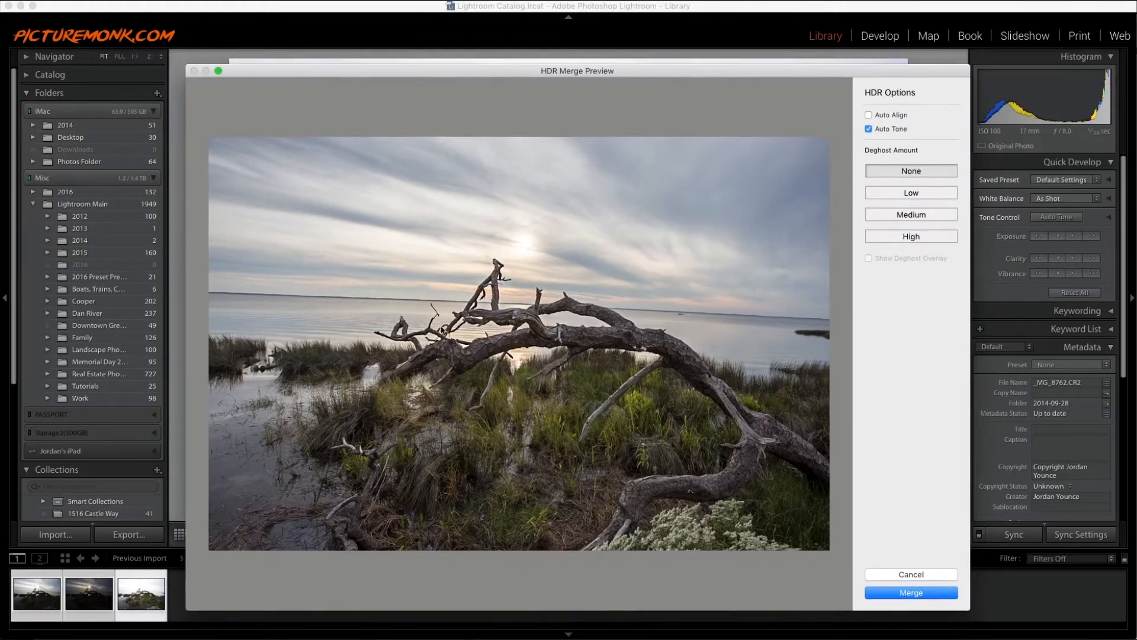
left_click_drag(382, 71, 338, 58)
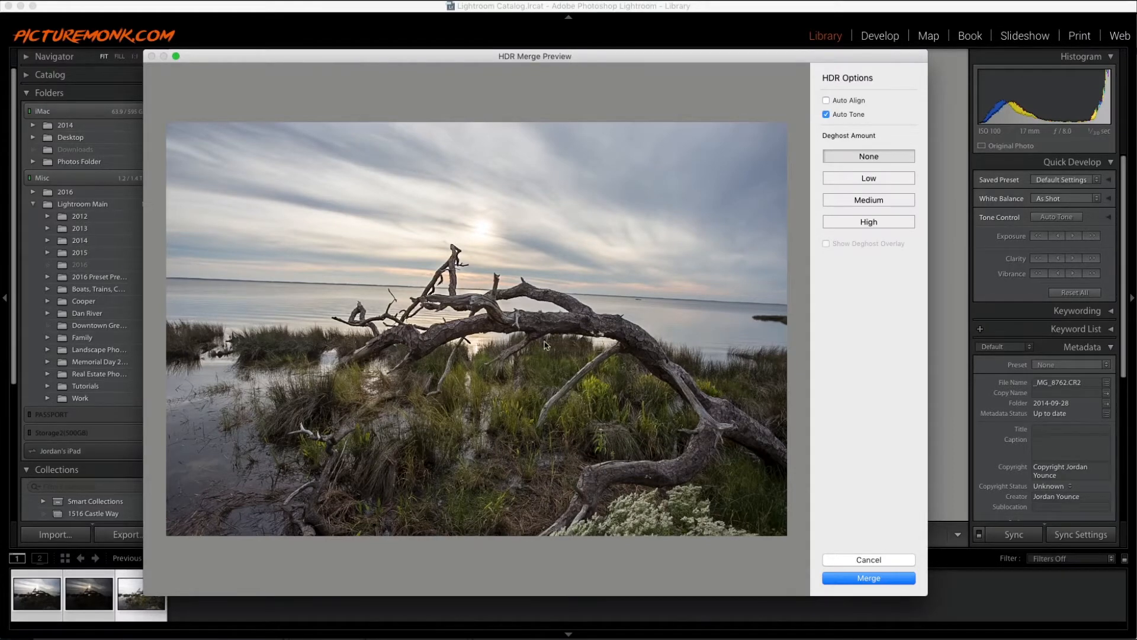
- Compare Auto Tone on and off, leave it off, merge into an HDR image and select the merged file
left_click(826, 114)
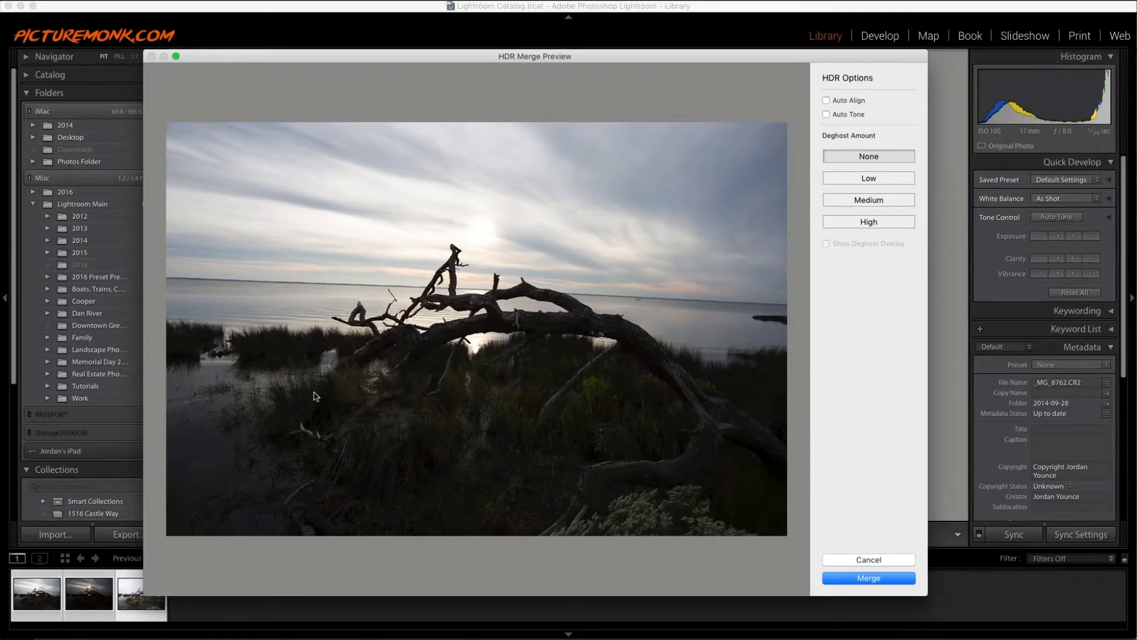
left_click(827, 114)
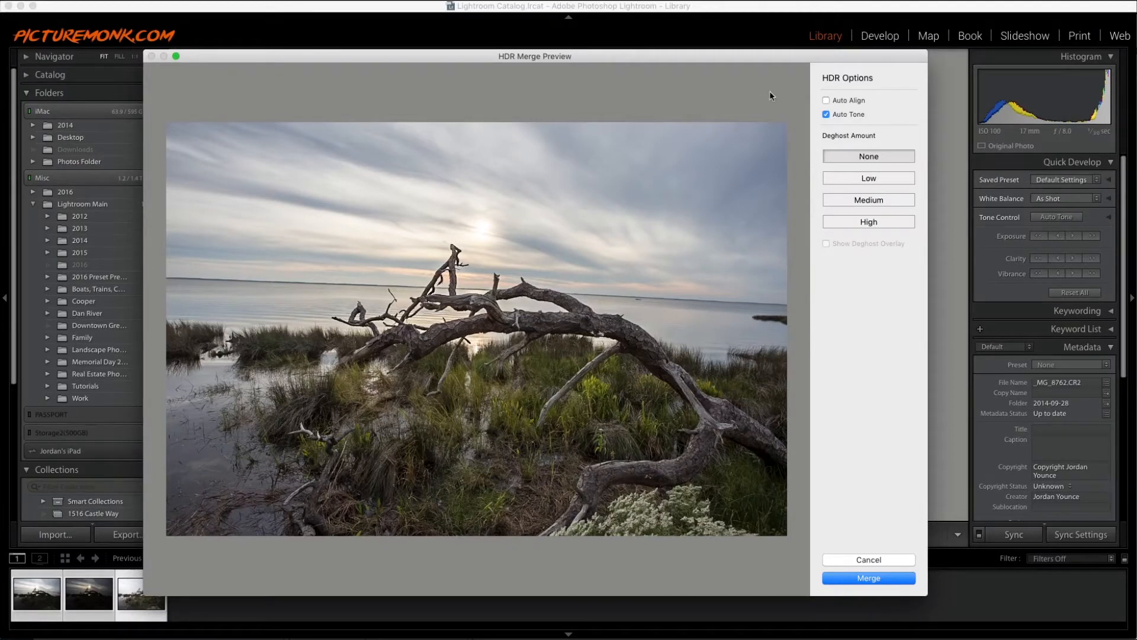
left_click(826, 115)
left_click(864, 577)
left_click(197, 595)
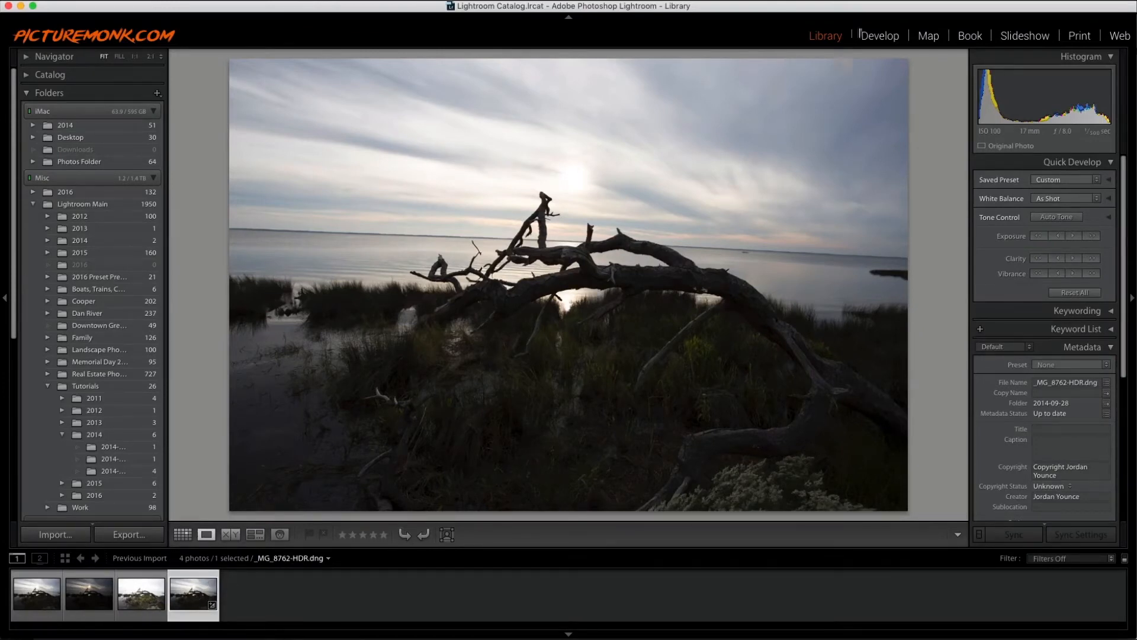
- Open the HDR image in Develop and straighten the horizon with Crop & Straighten to about -2.57°
left_click(878, 37)
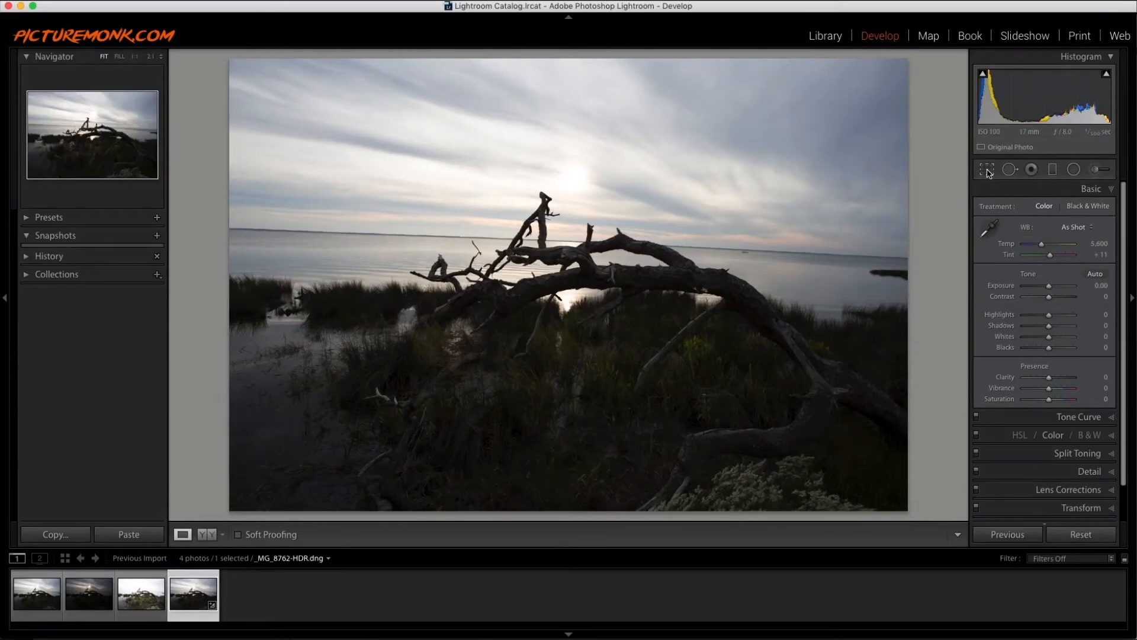
left_click(987, 171)
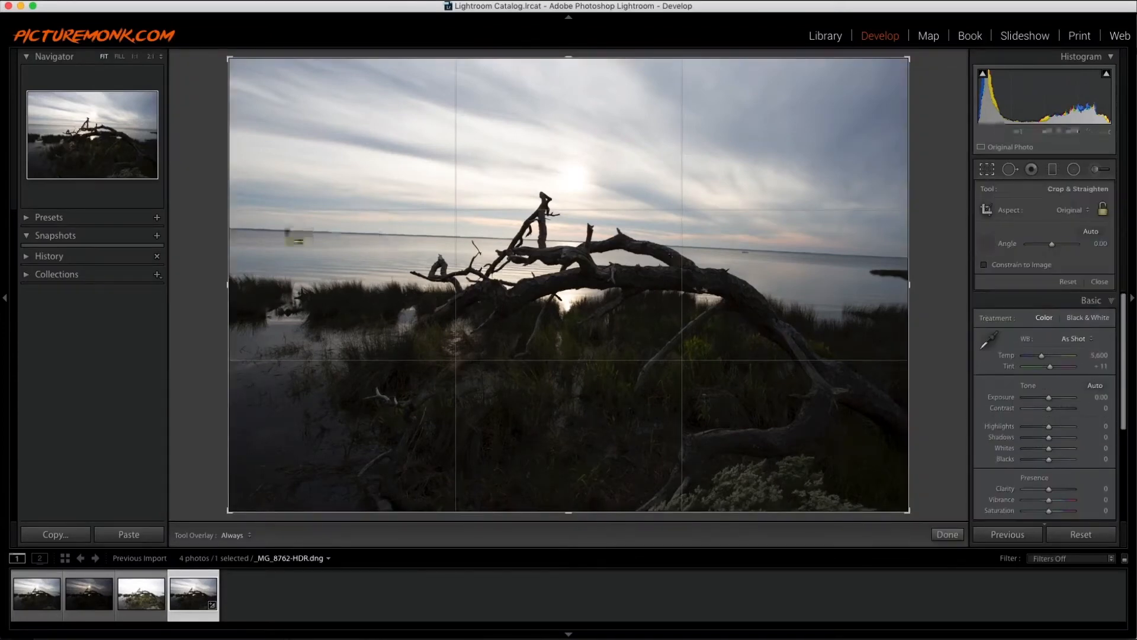
left_click_drag(280, 230, 901, 258)
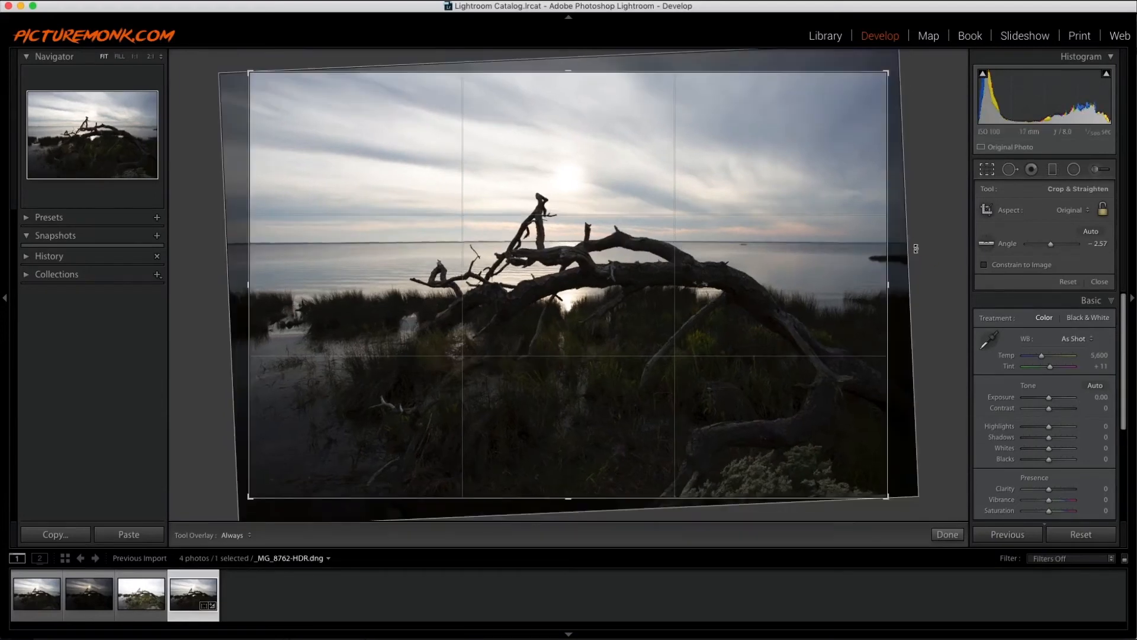
key("Return")
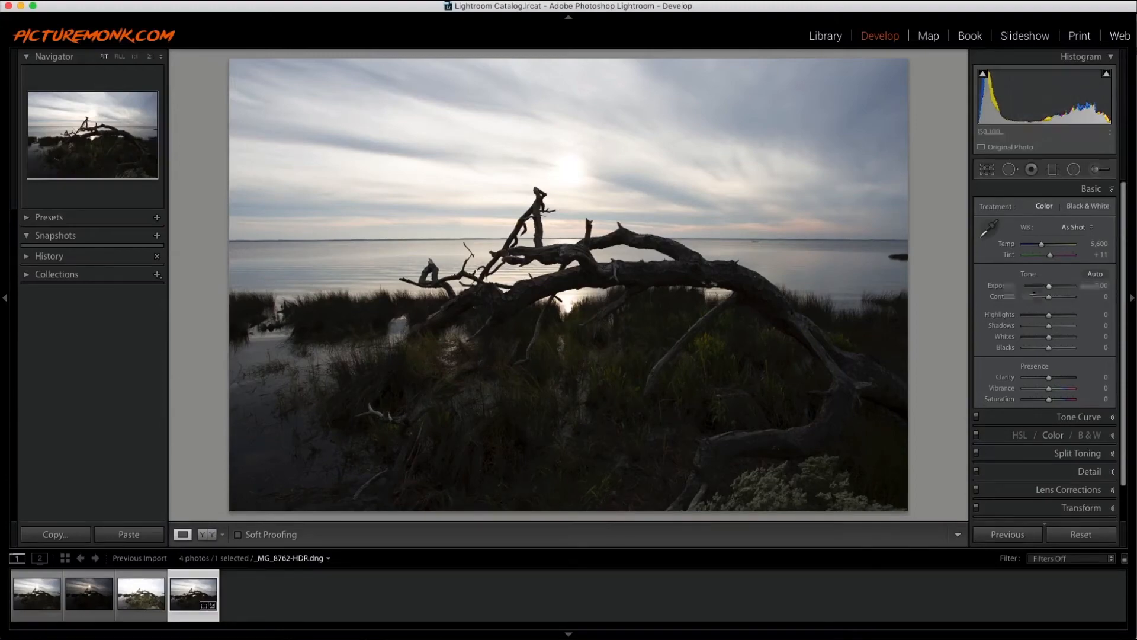
- Try pushing the HDR image's exposure up to +10.00 and back down near zero
left_click_drag(1049, 285, 1090, 288)
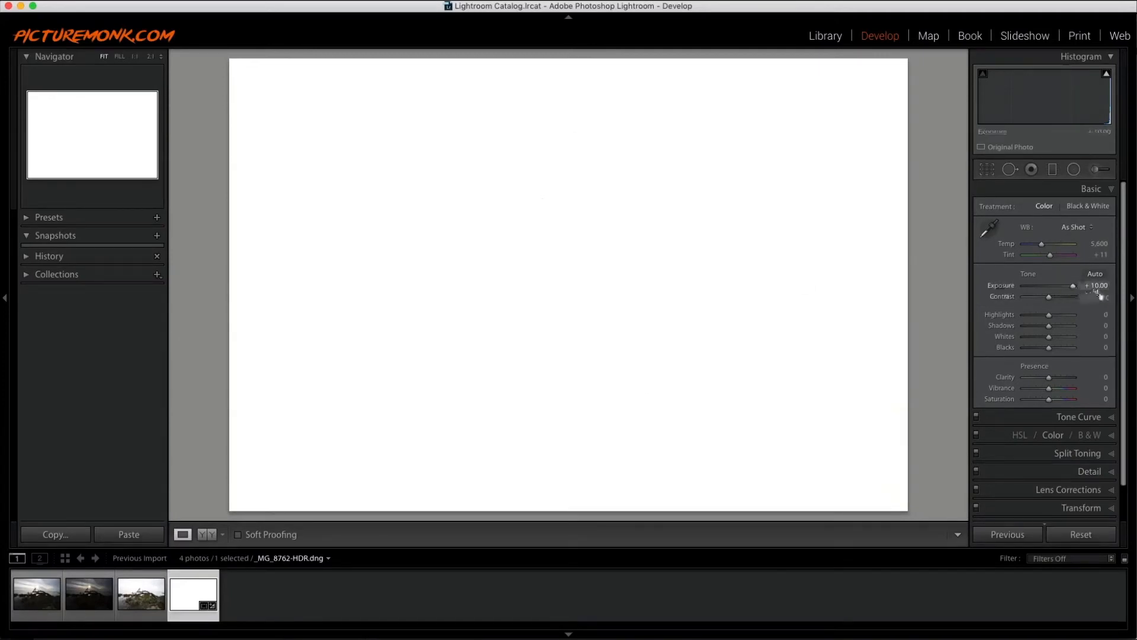
left_click_drag(1078, 288, 1051, 289)
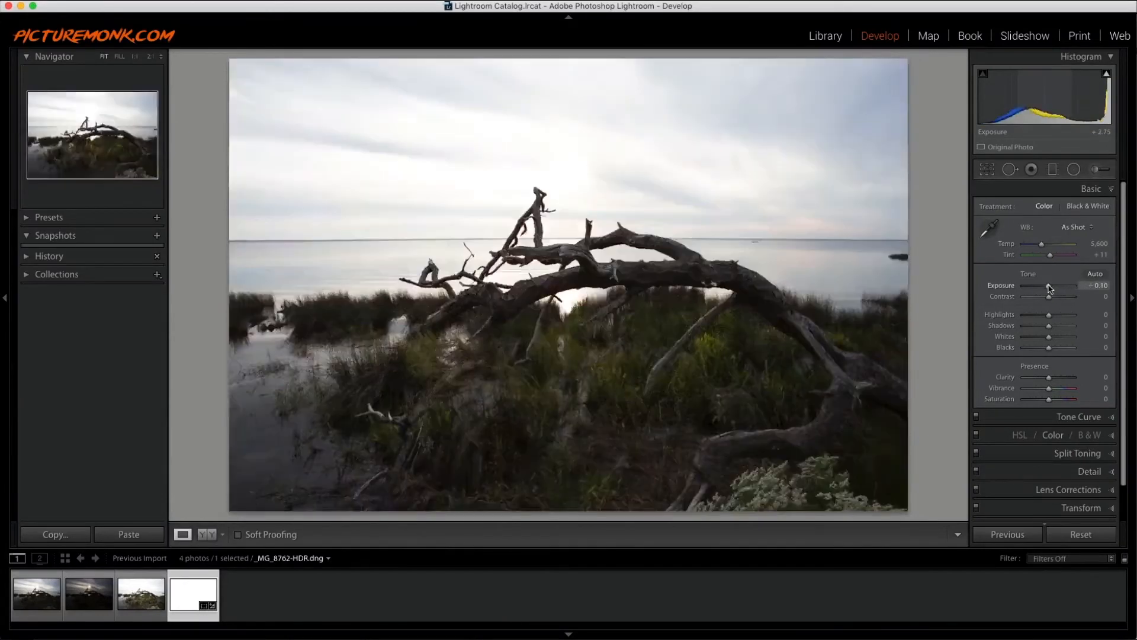
- Set the first original exposure's Exposure to +0.40, then return to the HDR image
left_click(26, 602)
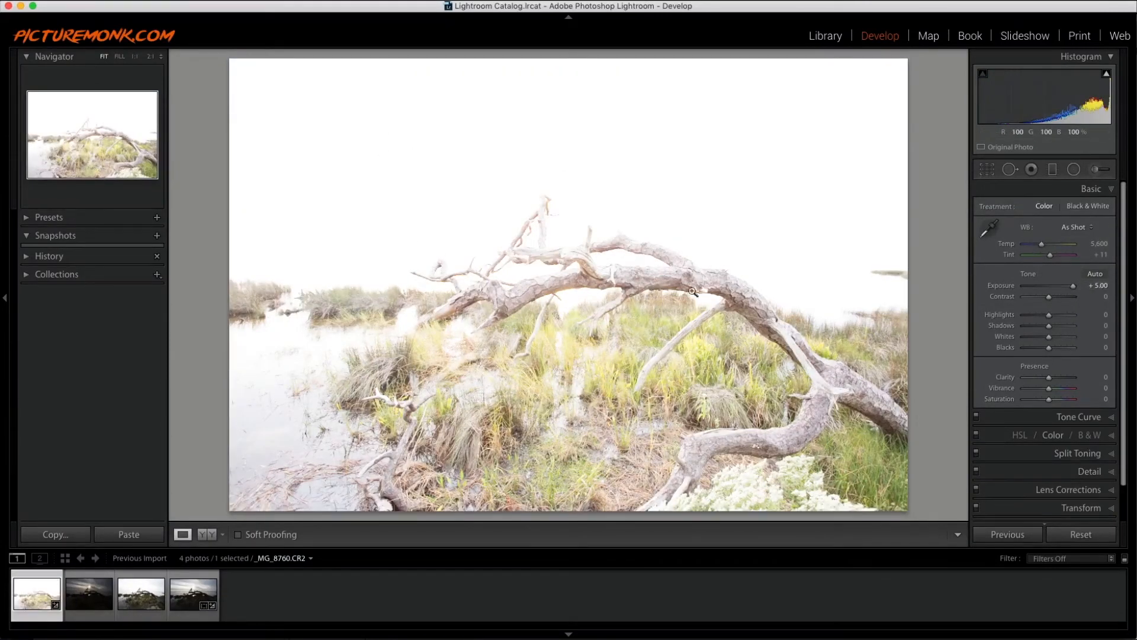
left_click_drag(1074, 286, 1051, 287)
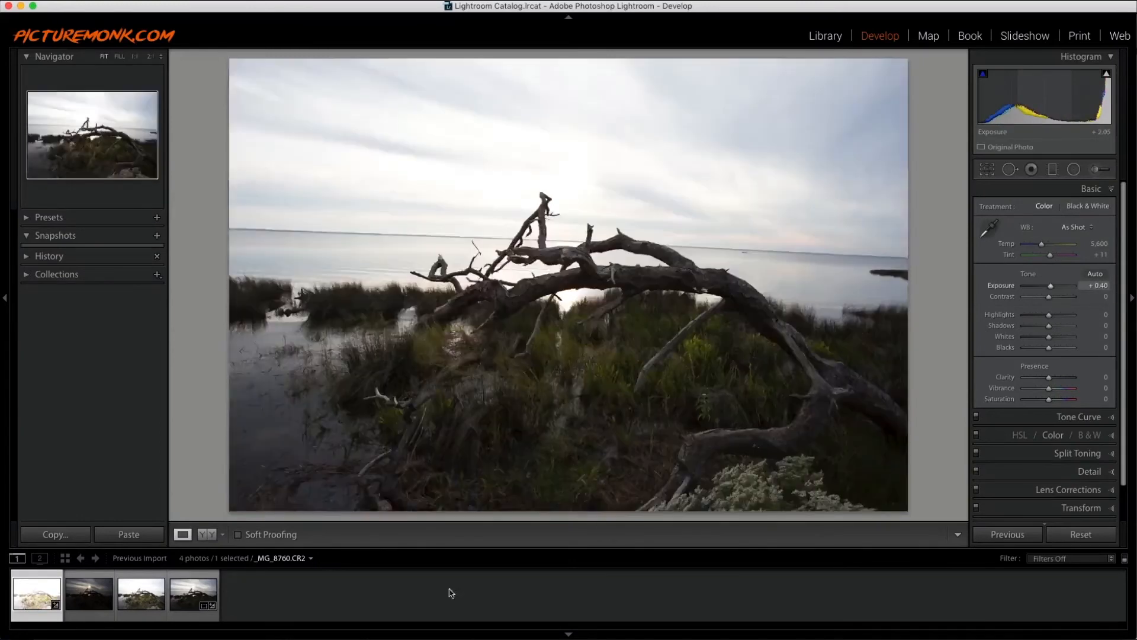
left_click(209, 585)
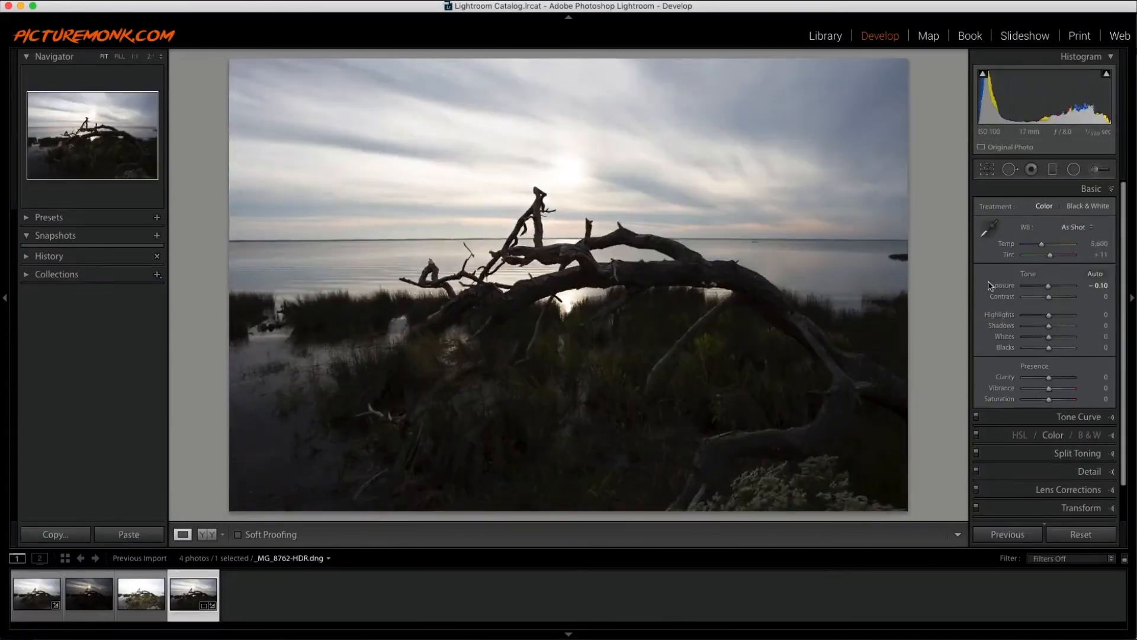
- Adjust the HDR image to Exposure +0.30, Highlights -67, Shadows +67 and Vibrance +61
left_click_drag(1049, 326, 1051, 286)
left_click_drag(1050, 390, 1063, 389)
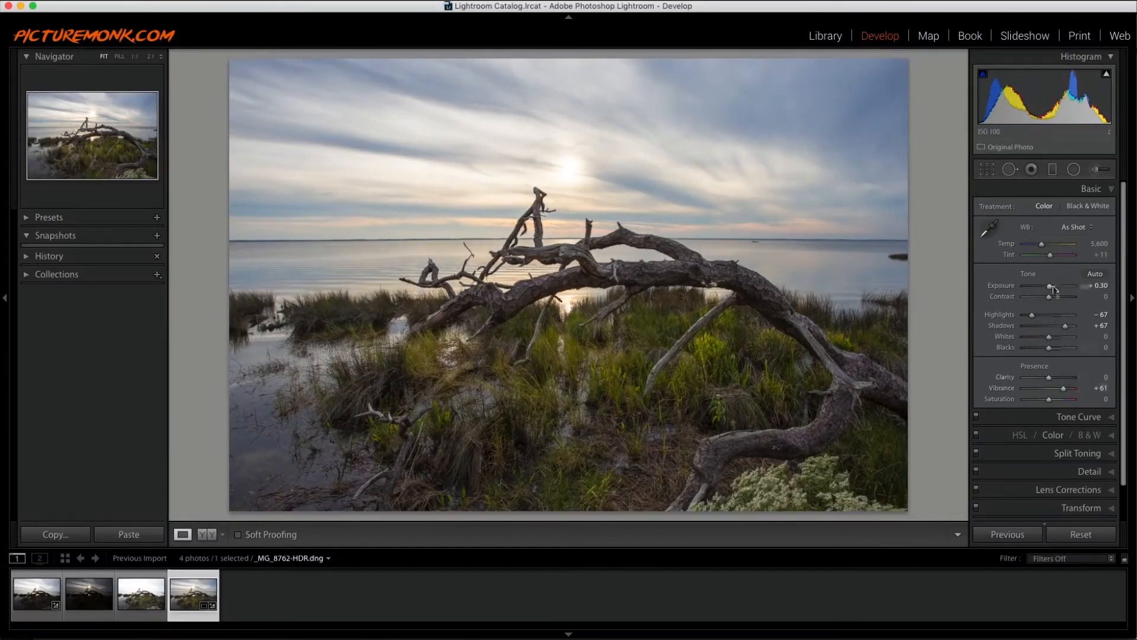
- Set Tint to +22 and switch the treatment to Black & White
left_click_drag(1049, 261, 1053, 259)
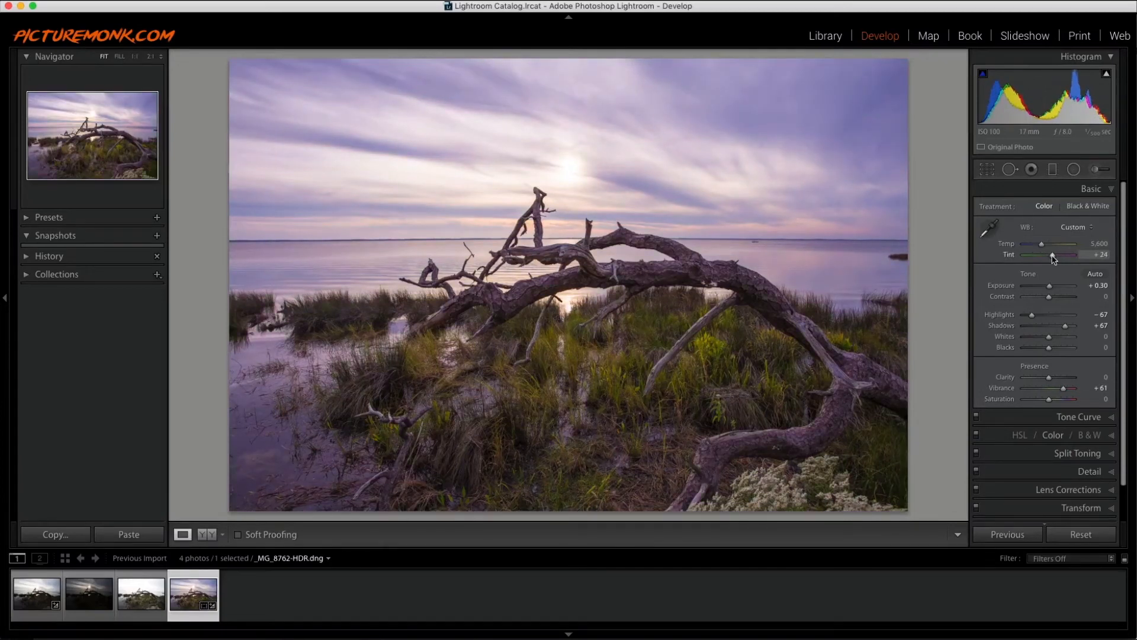
left_click(1078, 207)
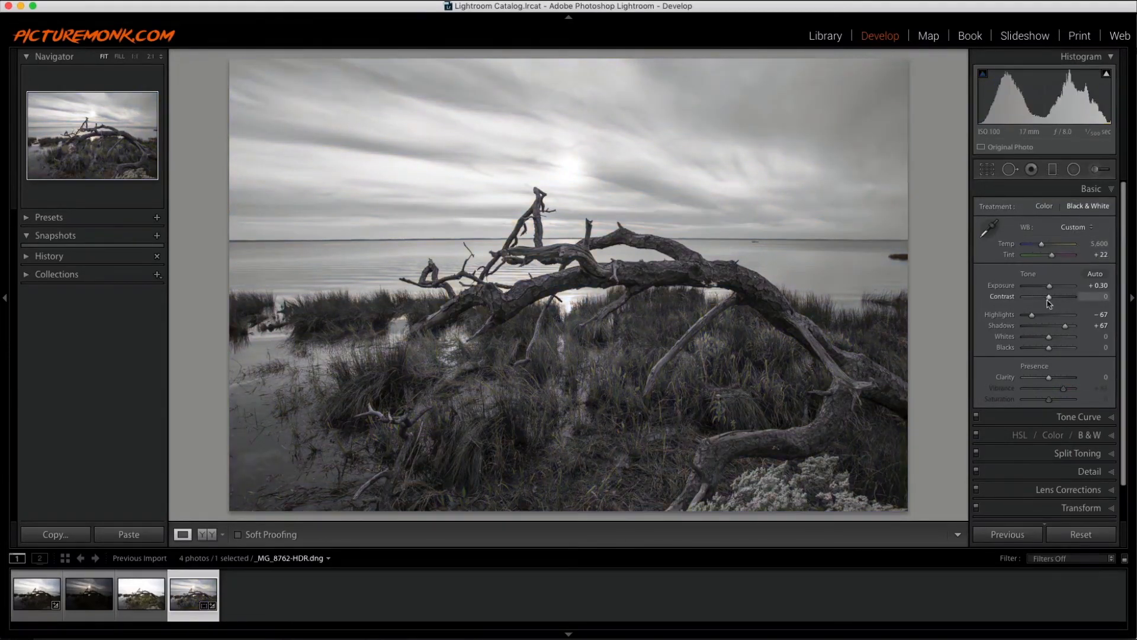
- Set Contrast to +48 and Highlights to -100 on the black-and-white image, testing exposure levels
mouse_move(1050, 297)
left_mouse_down()
mouse_move(1071, 299)
mouse_move(1016, 319)
mouse_move(1049, 289)
mouse_move(1035, 289)
left_mouse_up()
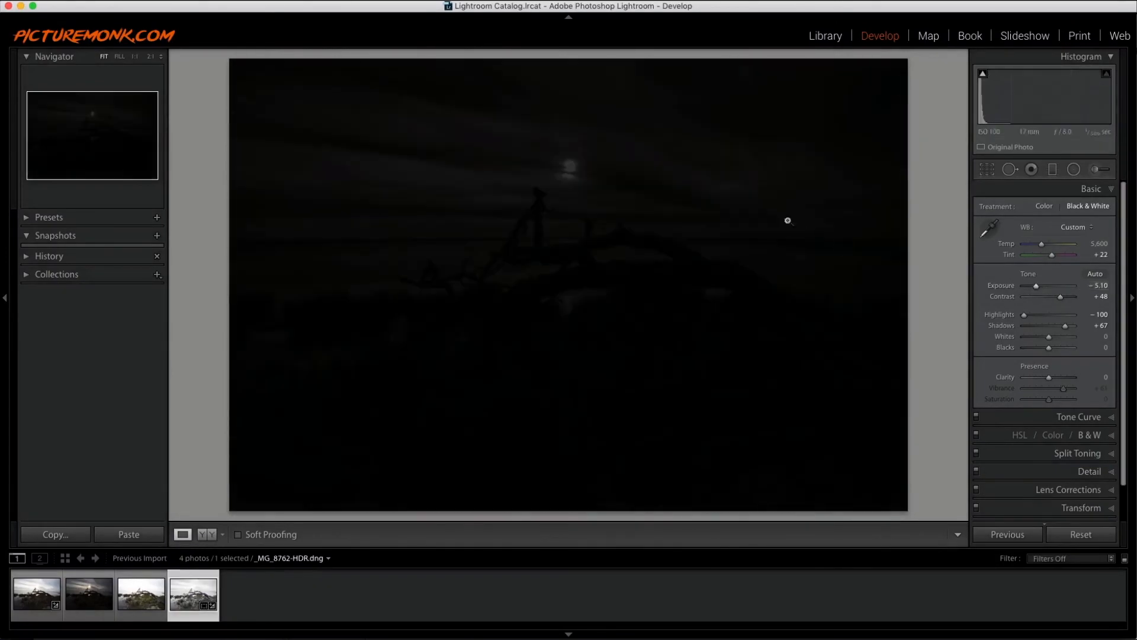
left_click_drag(1039, 287, 1050, 287)
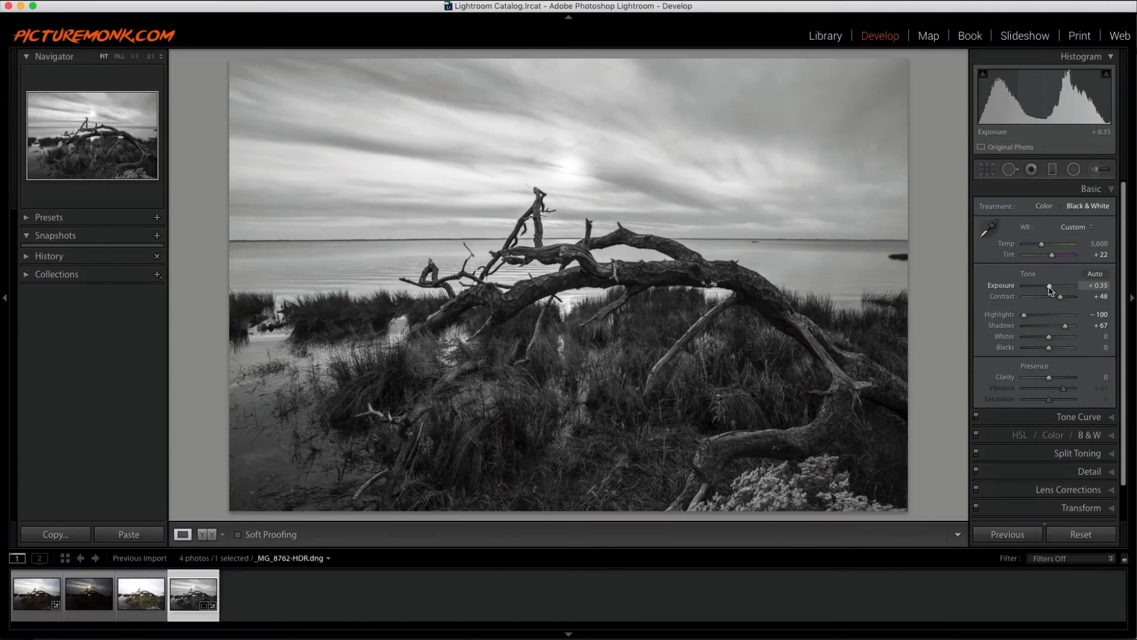
left_click_drag(1050, 290, 1046, 287)
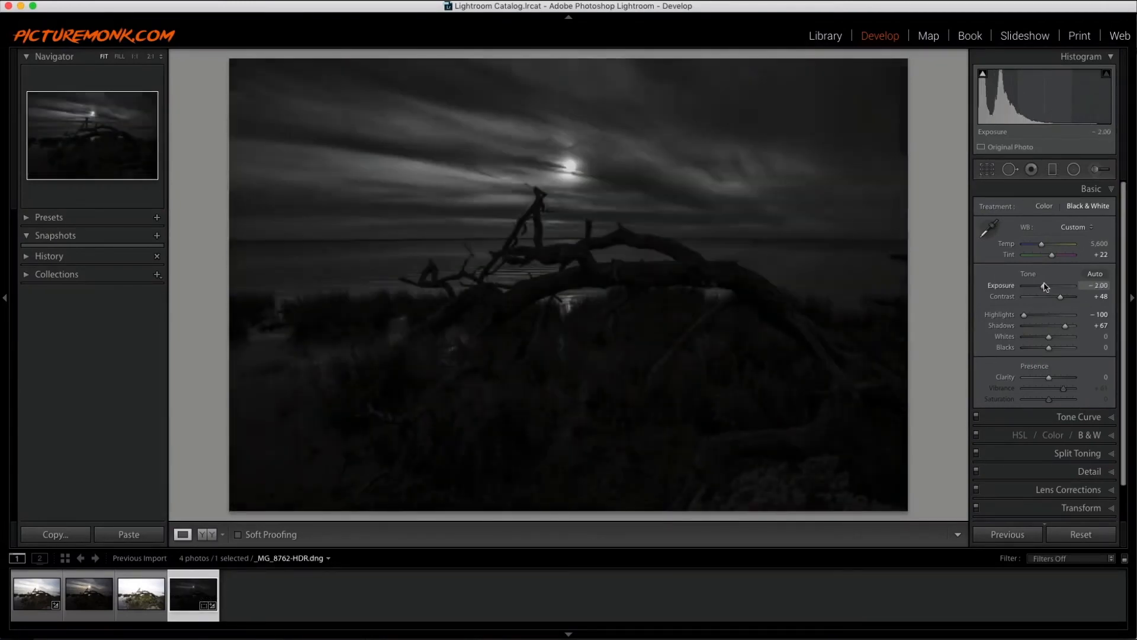
- Set Clarity to +31 and Exposure to -0.40
left_click_drag(1049, 377, 1062, 380)
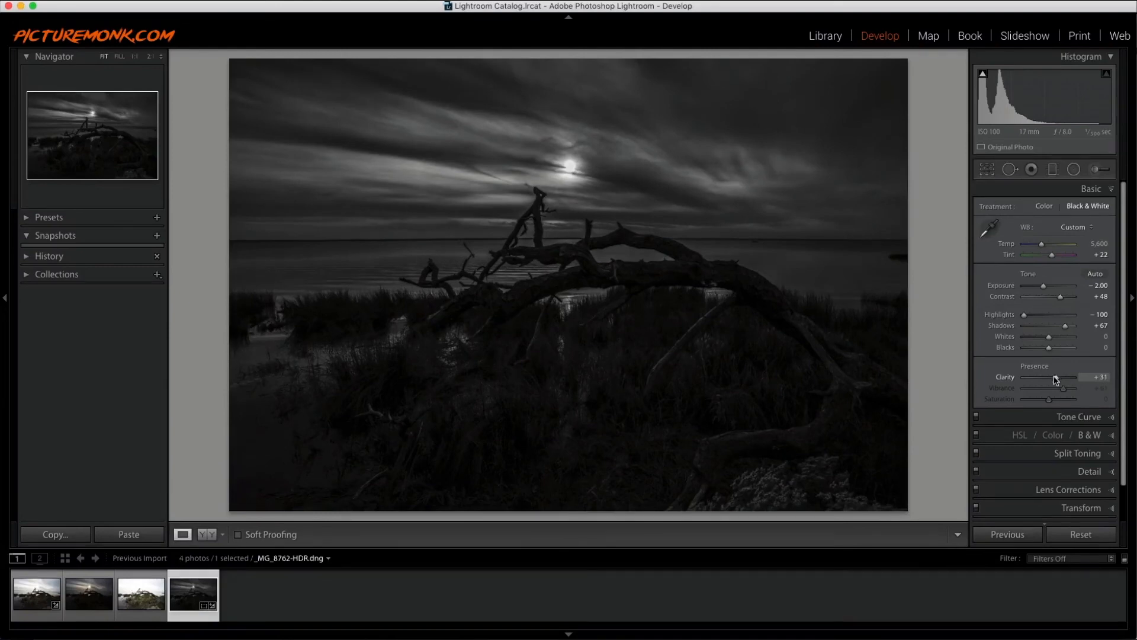
left_click_drag(1044, 286, 1050, 287)
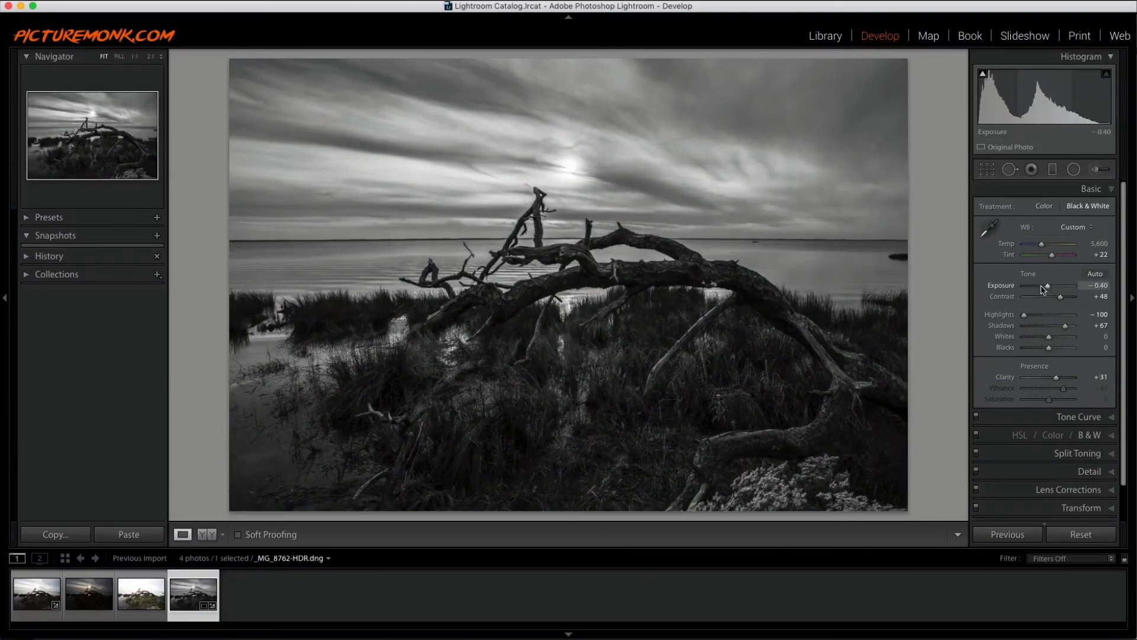